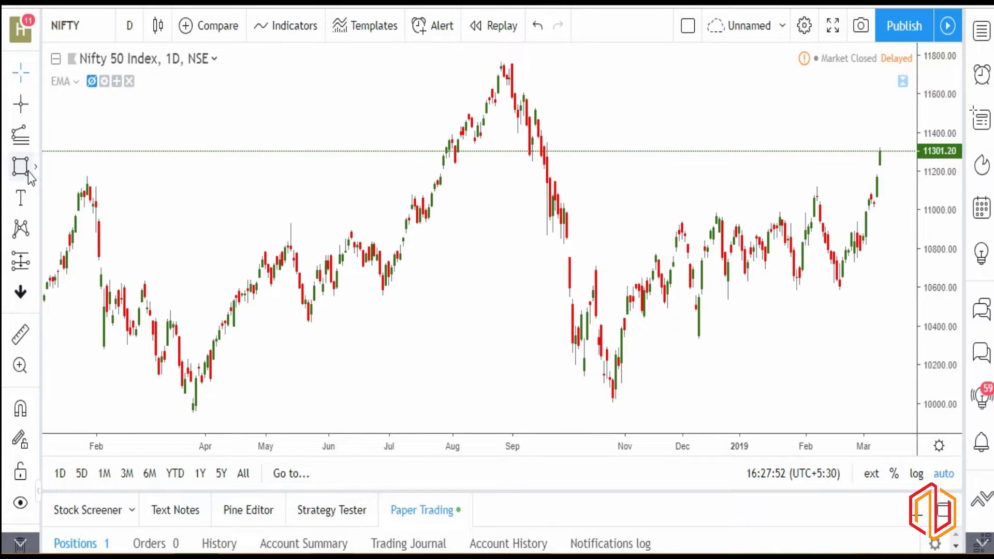
- Pan the Nifty 50 daily chart left to leave empty space right of the latest candles
drag(613, 216, 505, 218)
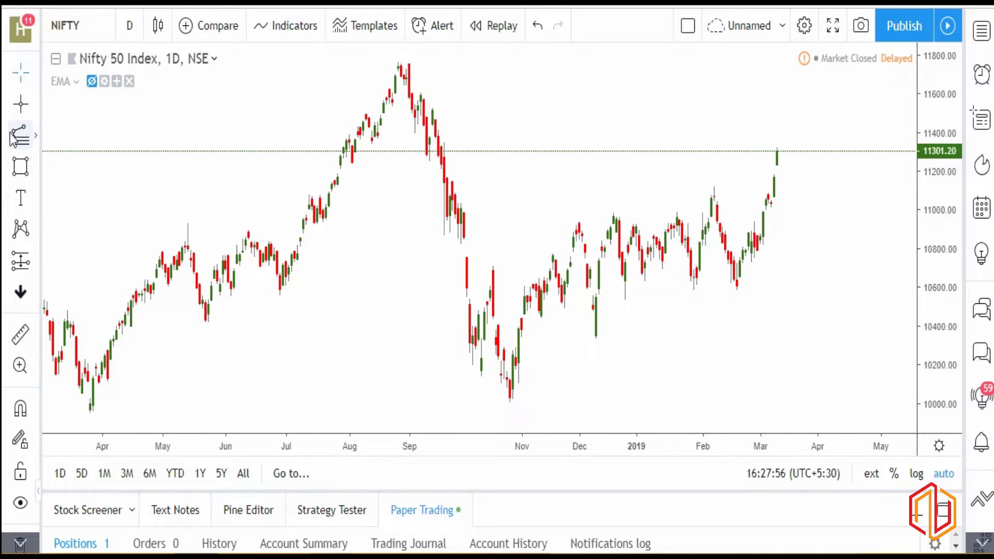
- Draw a Fib Retracement from the 27 Aug '18 high to the late-October low
click(36, 137)
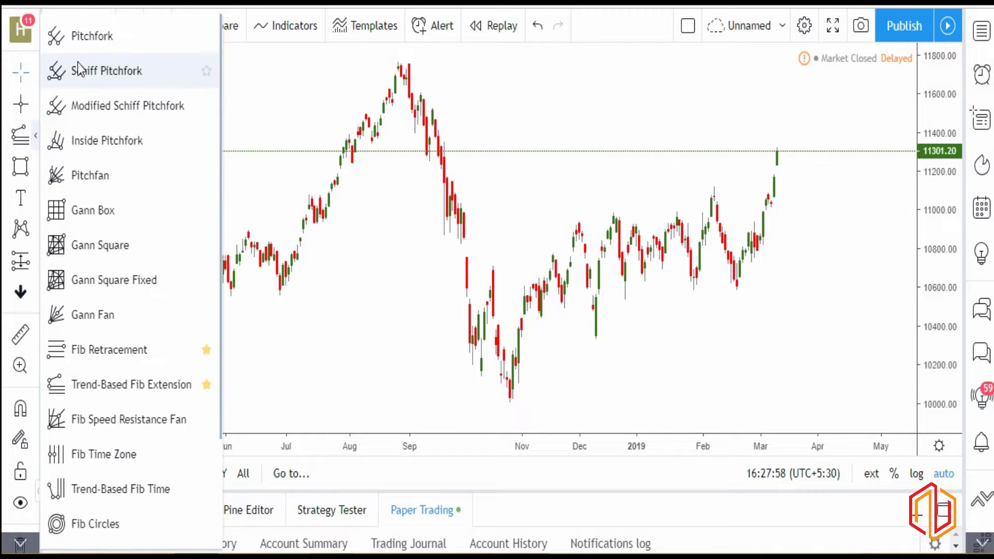
click(120, 347)
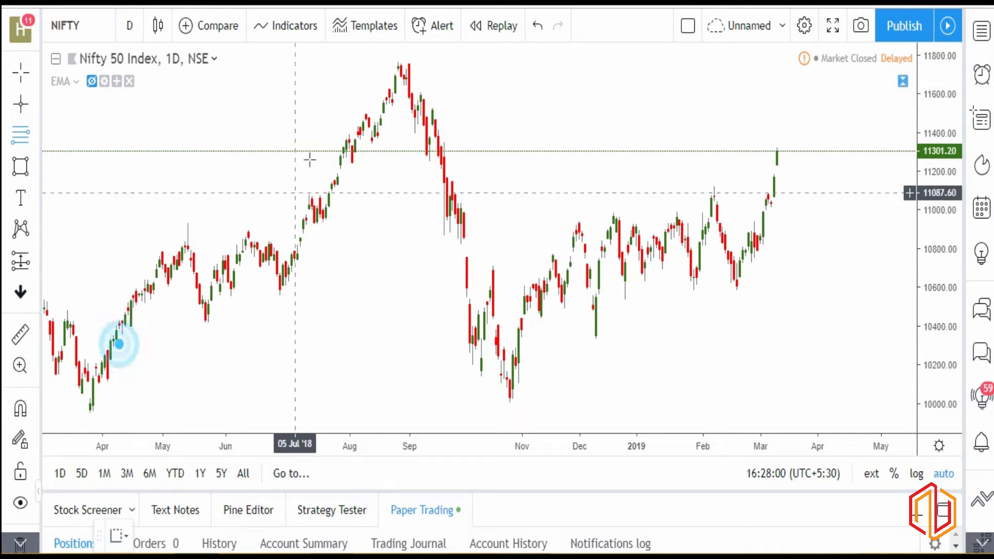
click(396, 62)
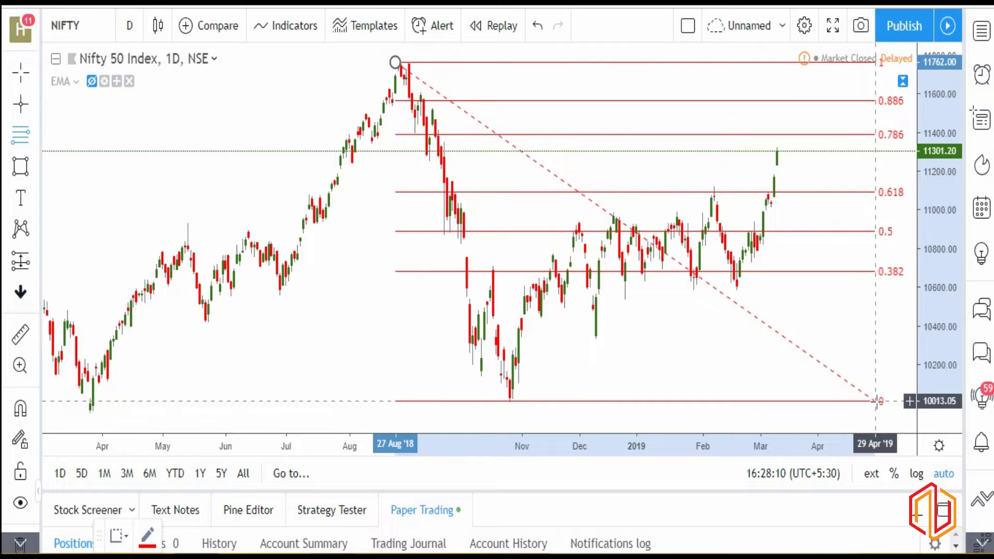
click(876, 402)
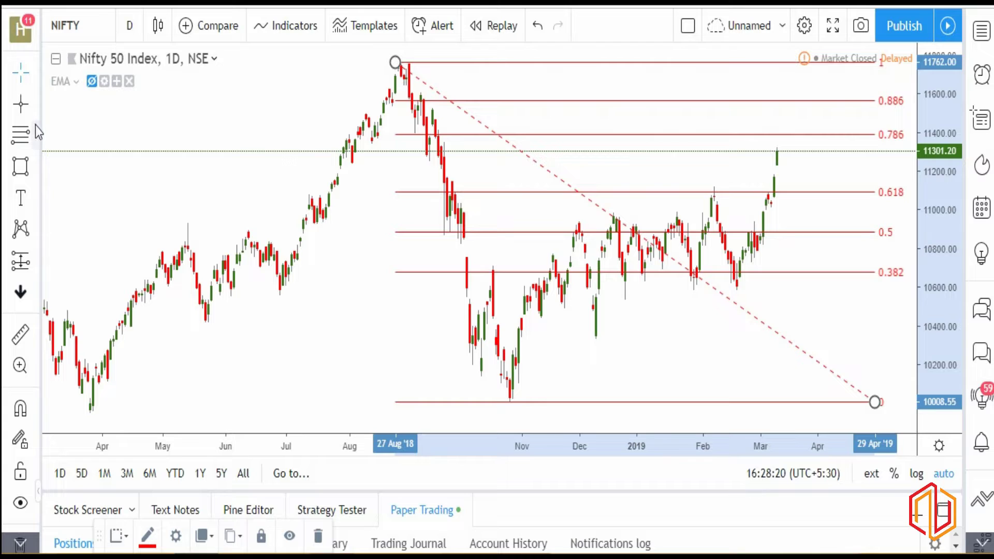
- Place a horizontal resistance line at the 0.786 Fib level (11388.83)
click(35, 104)
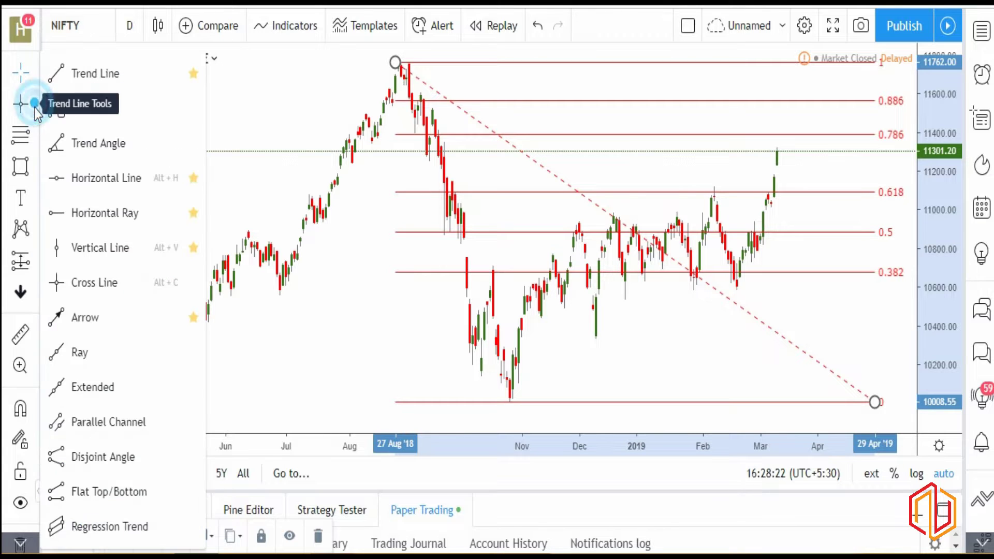
click(92, 179)
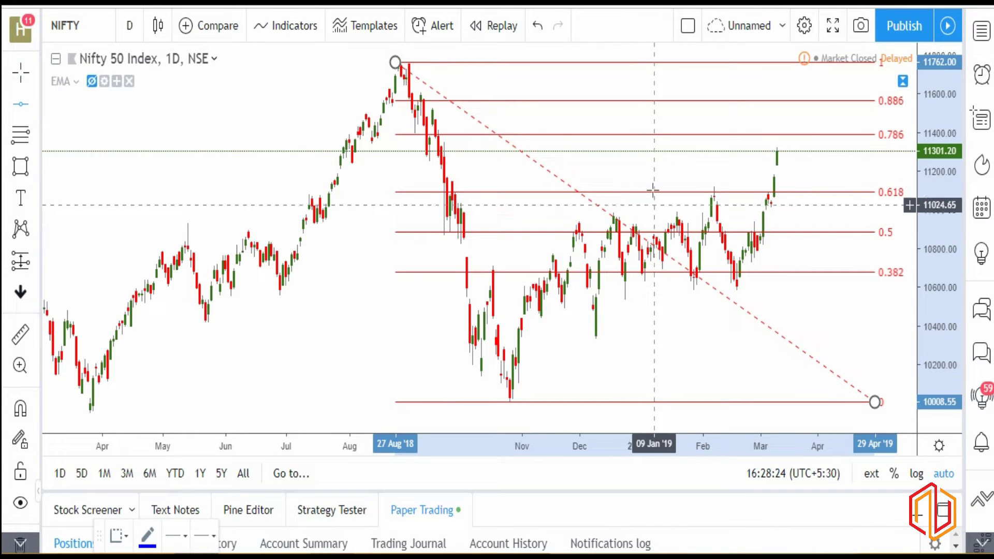
click(647, 135)
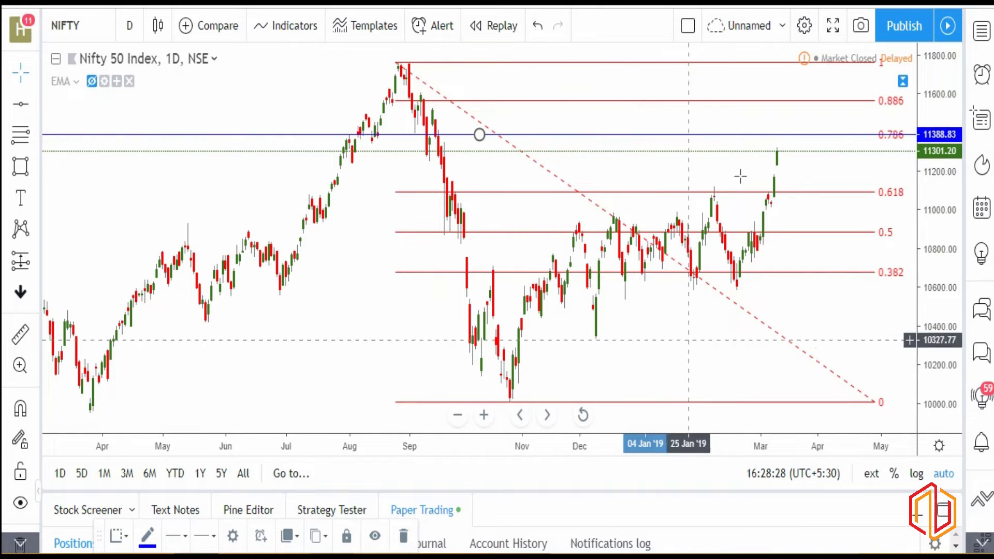
- Select the Fib Retracement and delete it
click(635, 233)
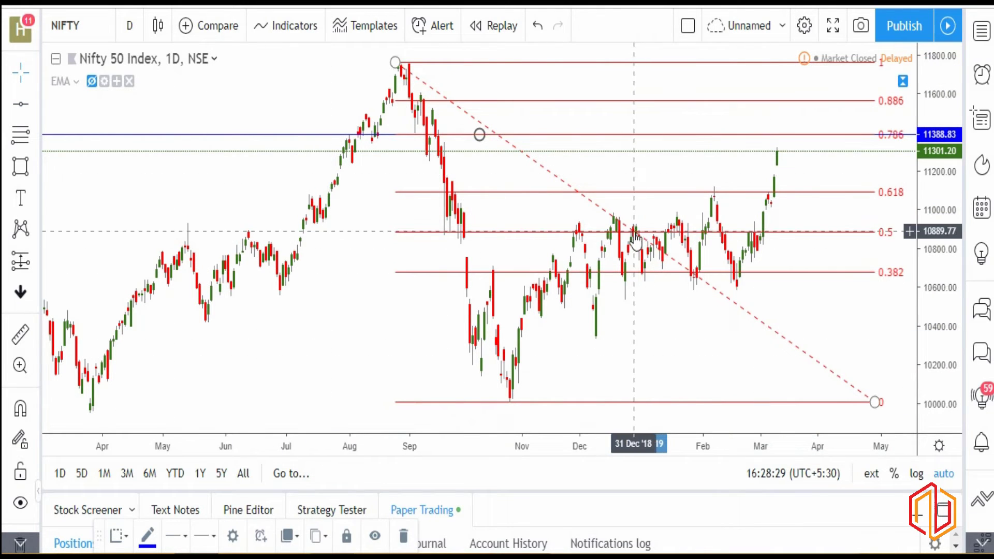
click(396, 64)
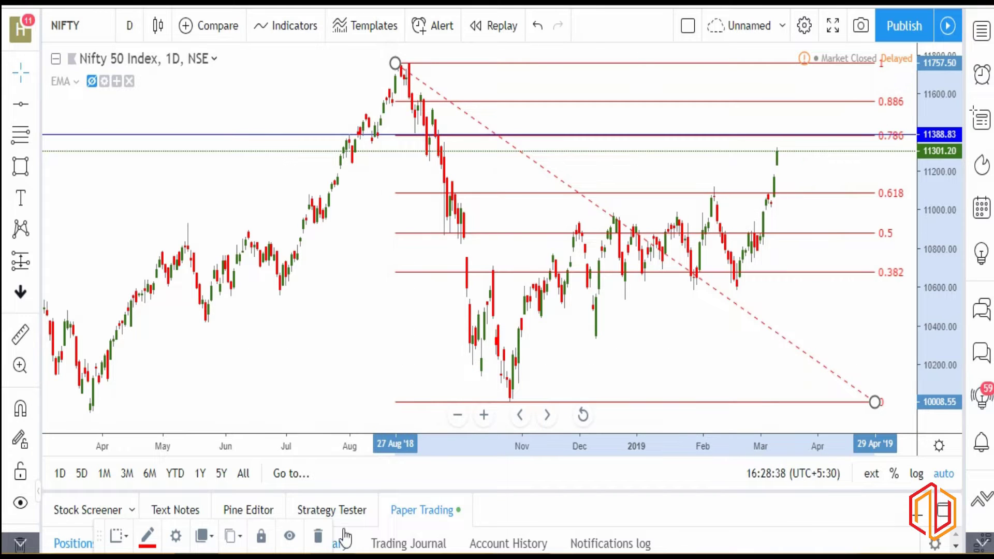
click(318, 537)
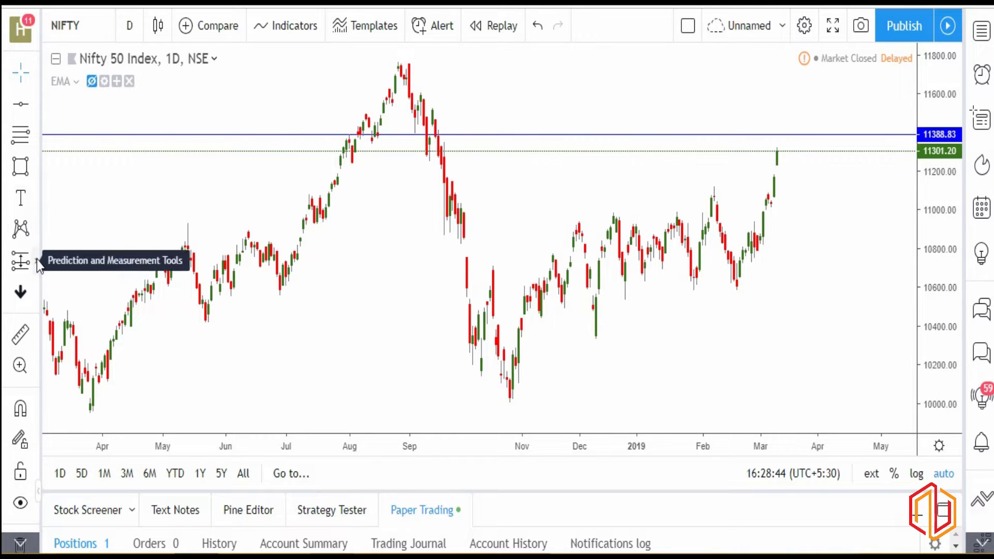
- Draw a Trend-Based Fib Extension from the 25 Jan low through the 11119.07 high
click(35, 137)
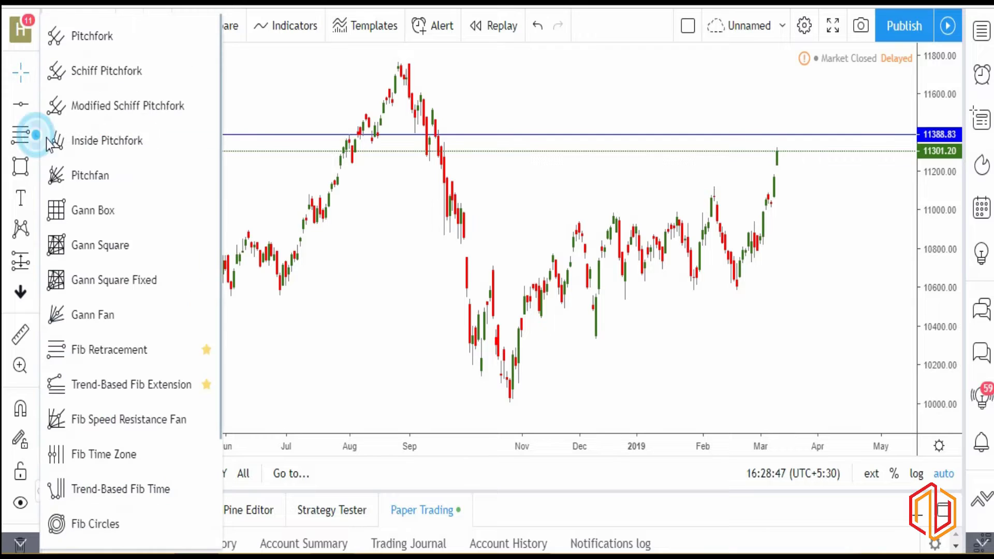
click(129, 386)
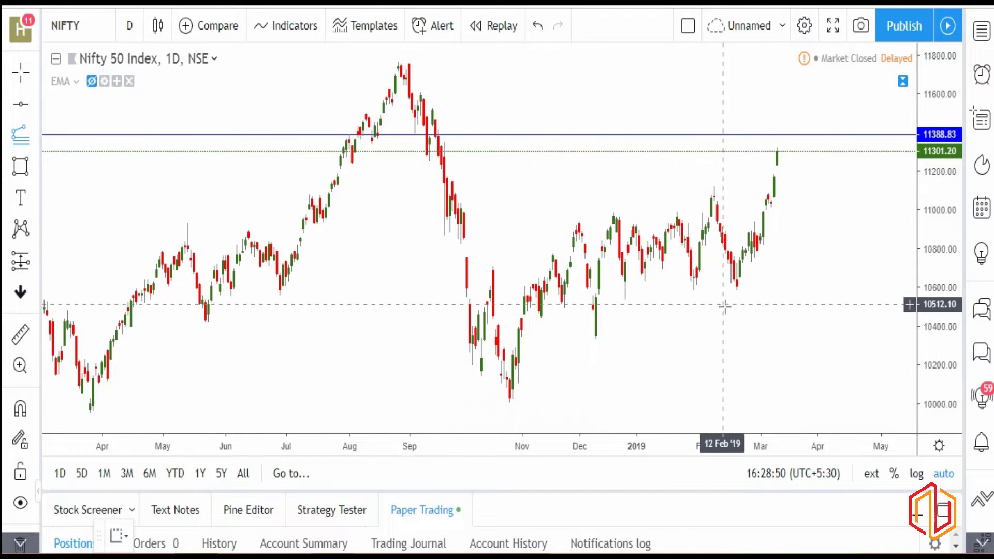
click(689, 290)
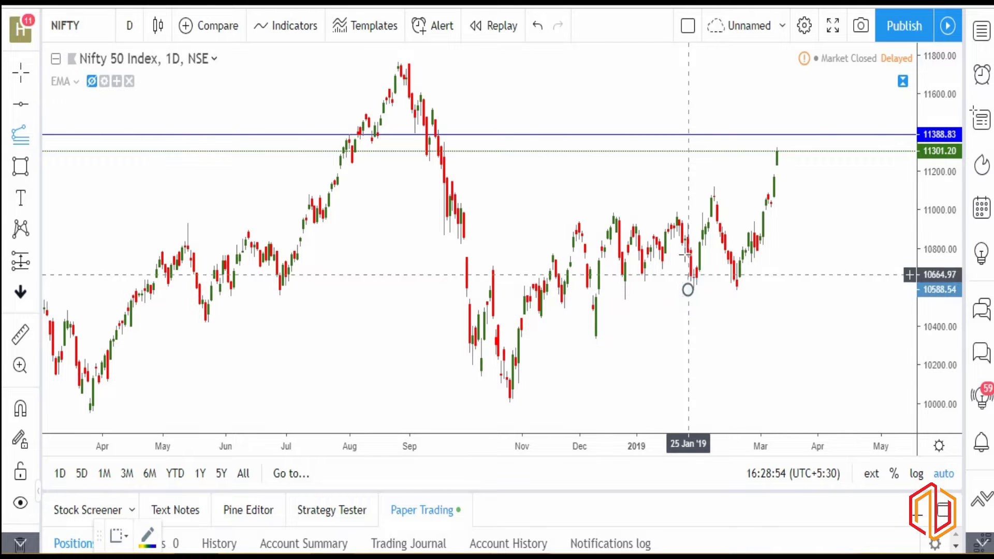
click(717, 186)
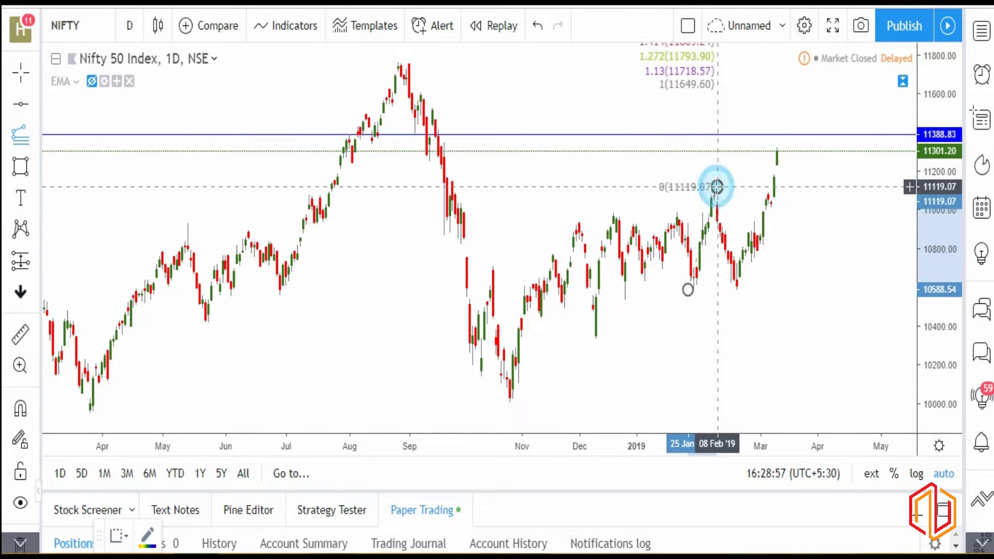
click(772, 289)
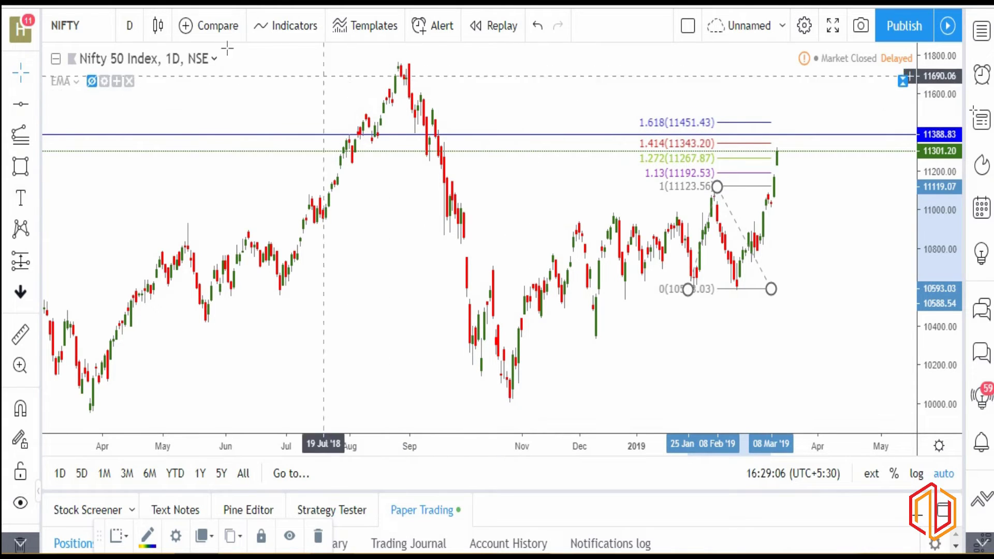
click(20, 106)
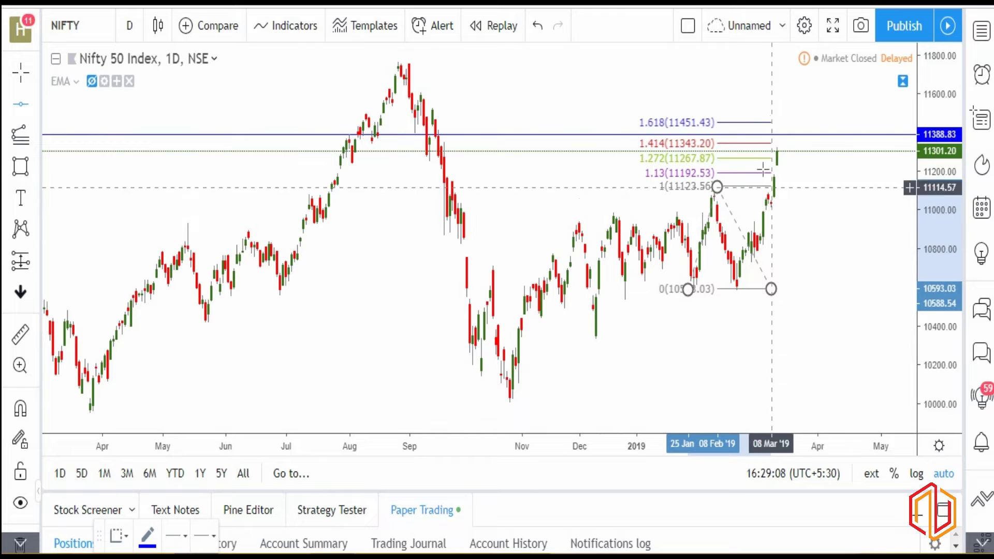
- Place a horizontal resistance line at 11451.77 on the 1.618 extension level
click(753, 122)
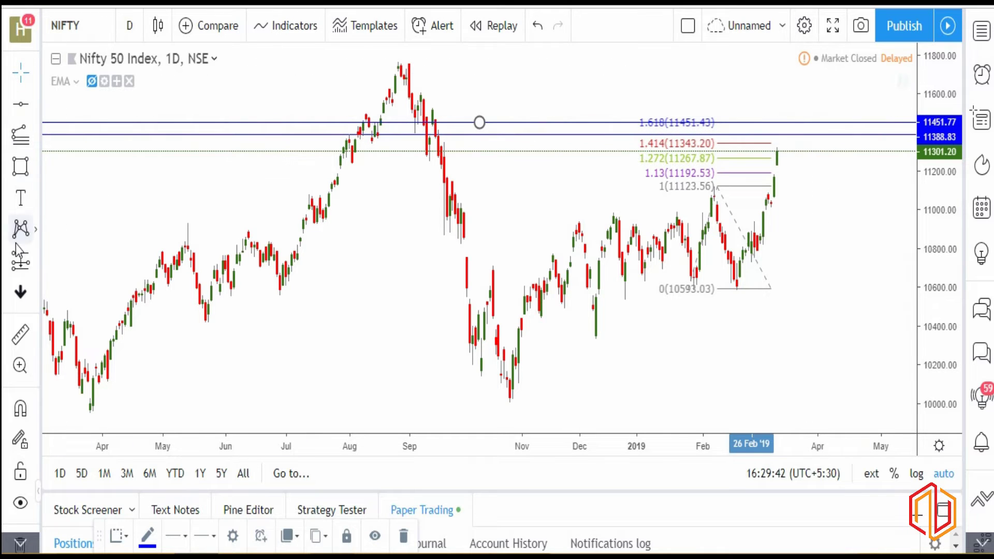
click(24, 165)
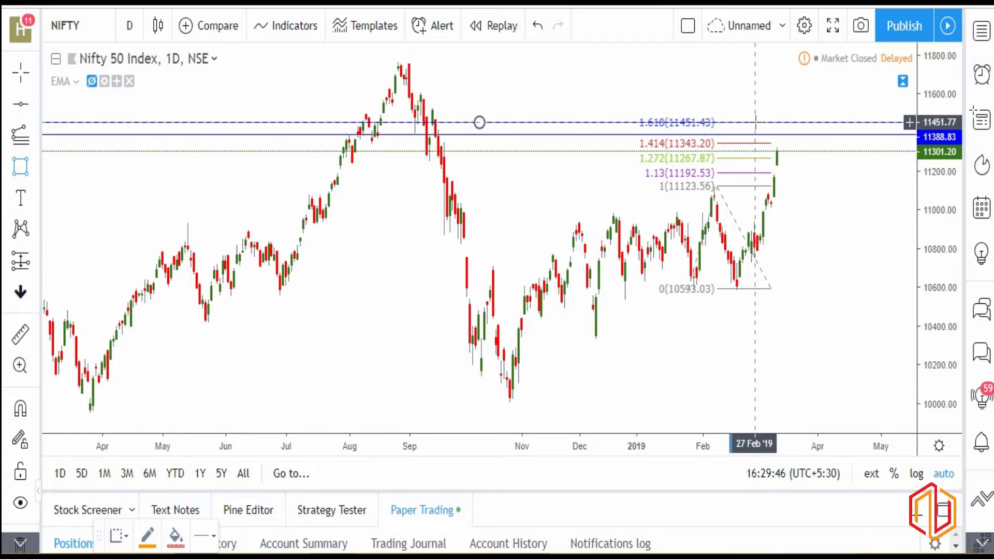
- Draw a rectangle zone between the 11451.77 and 11388.83 lines
click(726, 122)
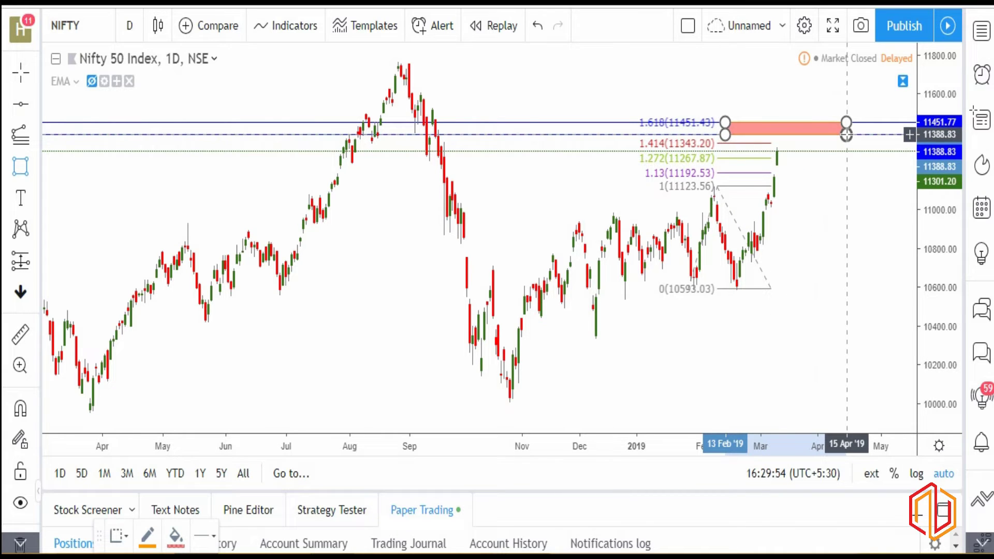
click(846, 134)
right_click(789, 212)
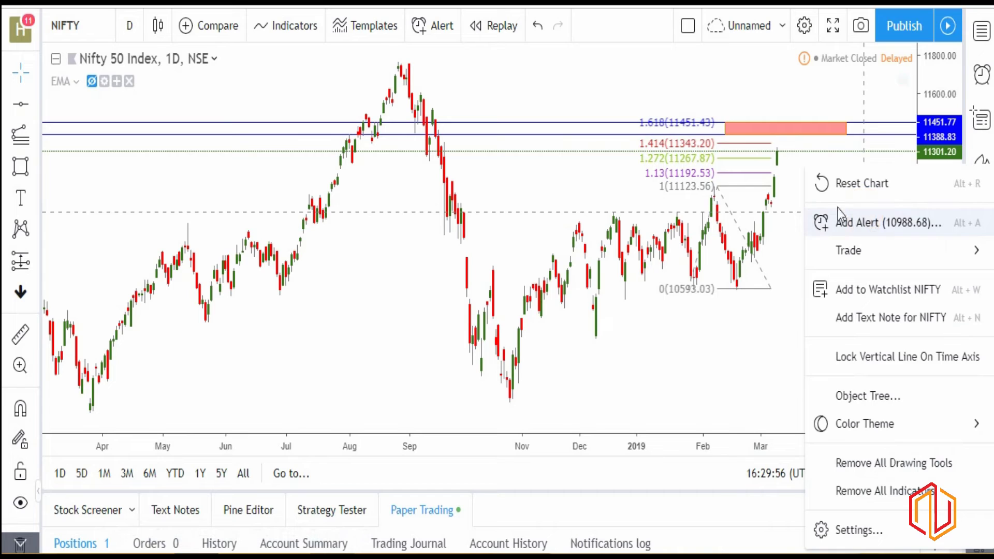
- Nudge the Fib extension's 0-level anchor, then delete the Fib extension
click(768, 373)
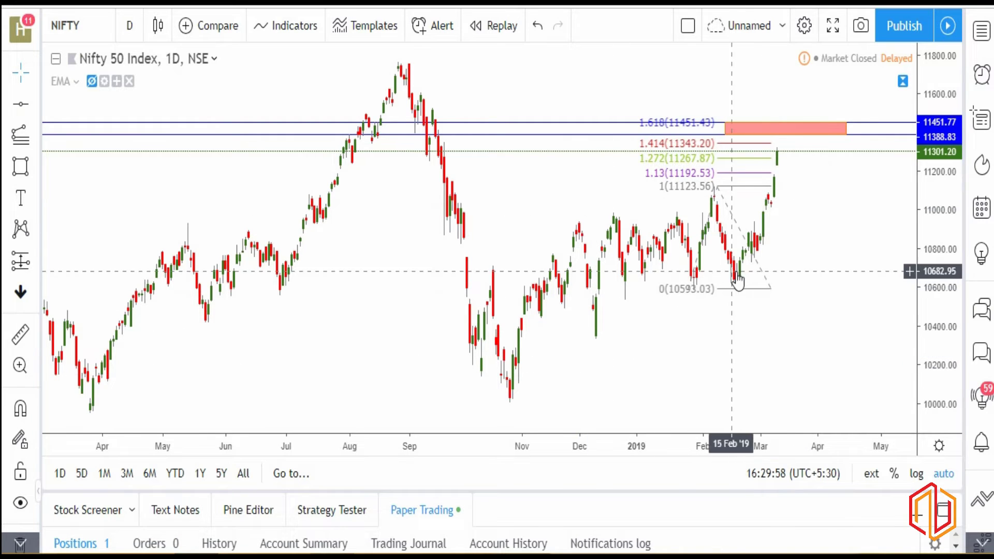
drag(768, 291, 770, 290)
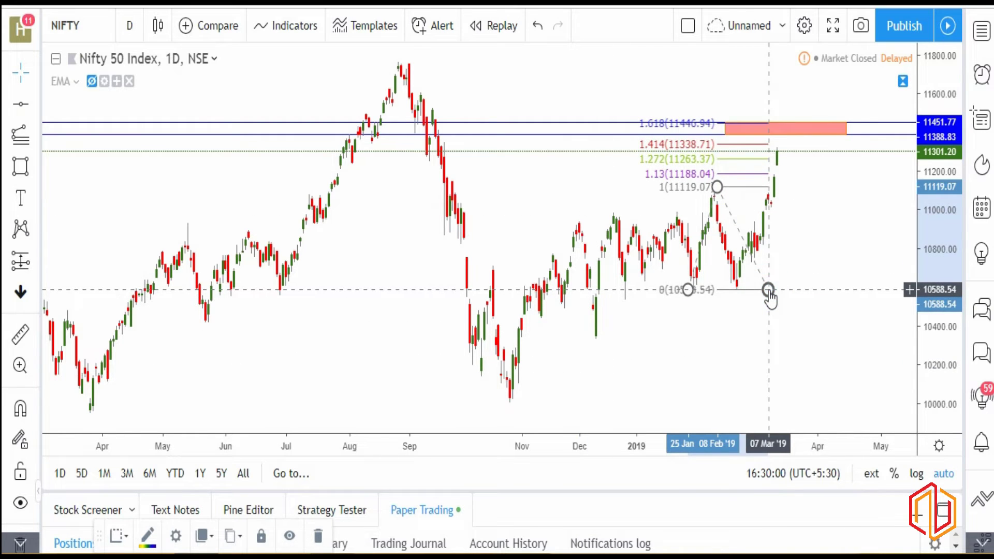
click(319, 535)
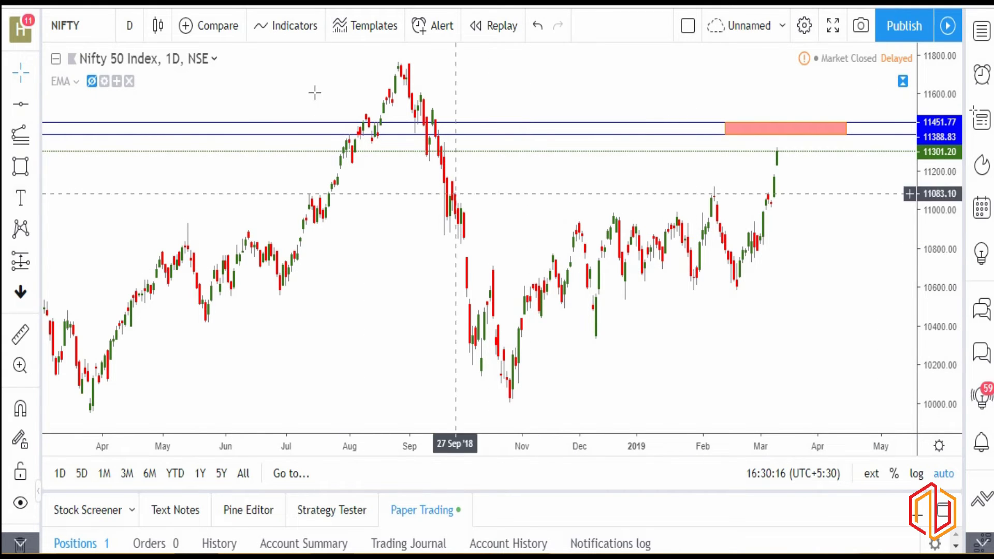
- Make the EMA line visible and view it on the 1-hour, then 4-hour chart
click(92, 82)
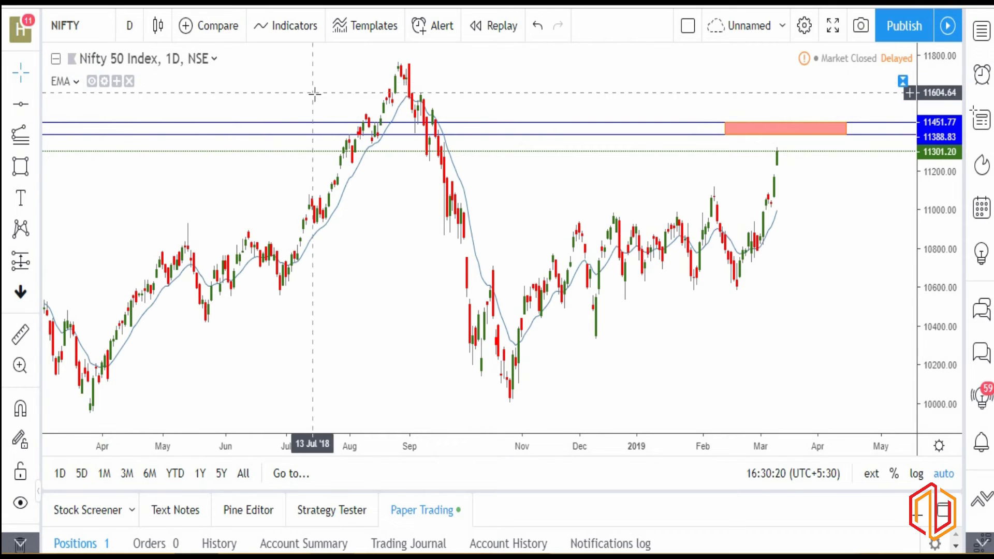
click(131, 25)
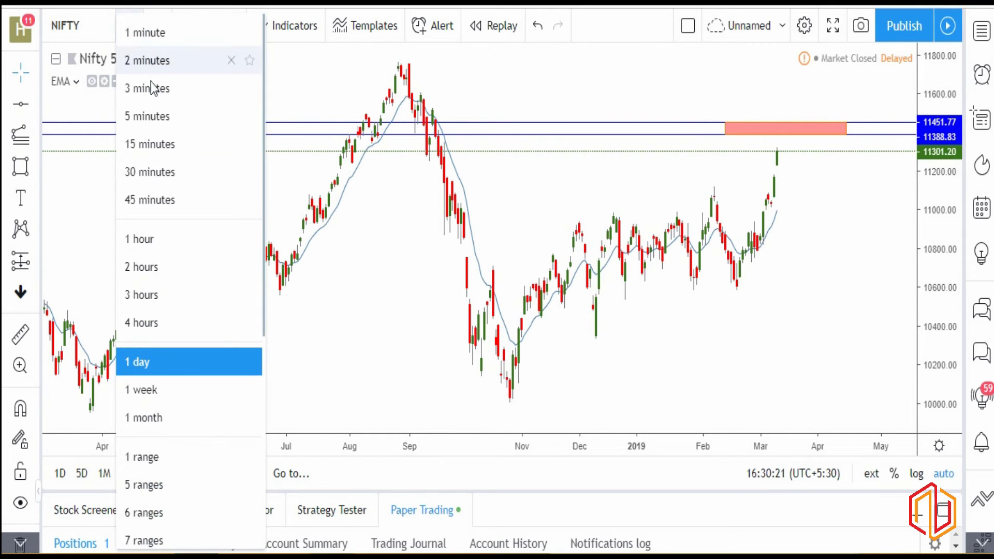
click(172, 244)
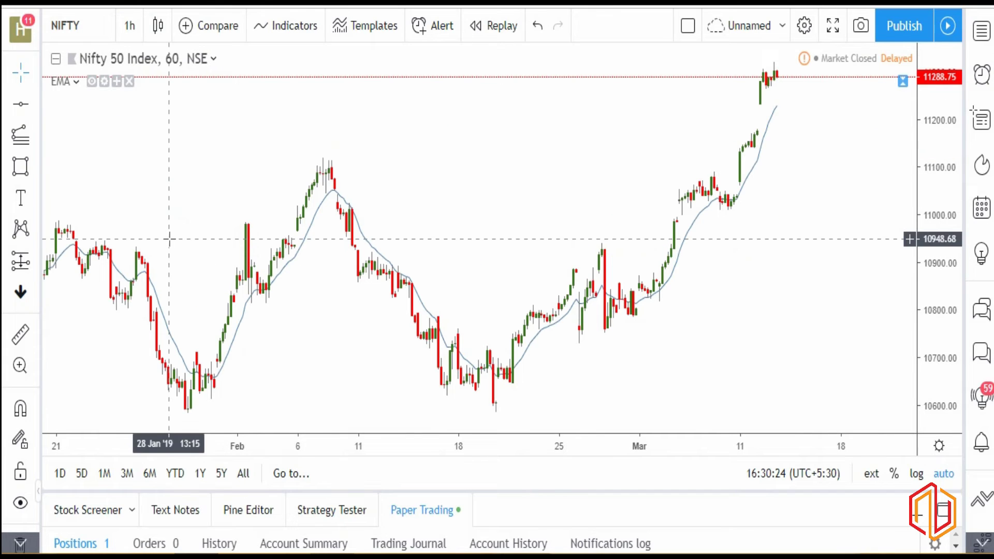
click(130, 27)
click(171, 316)
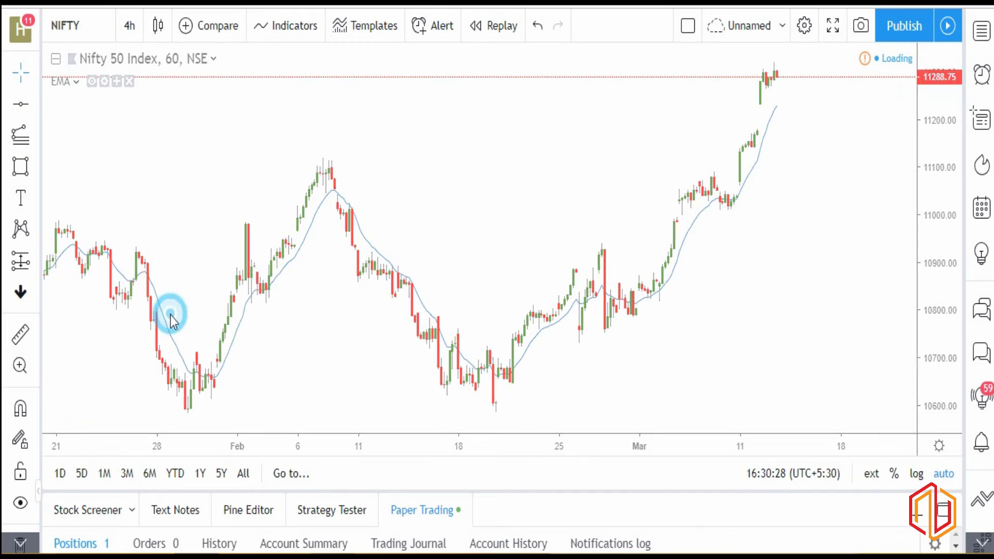
- Compare the EMA on 1-hour and 15-minute charts, finishing on 1 hour
click(131, 26)
click(162, 237)
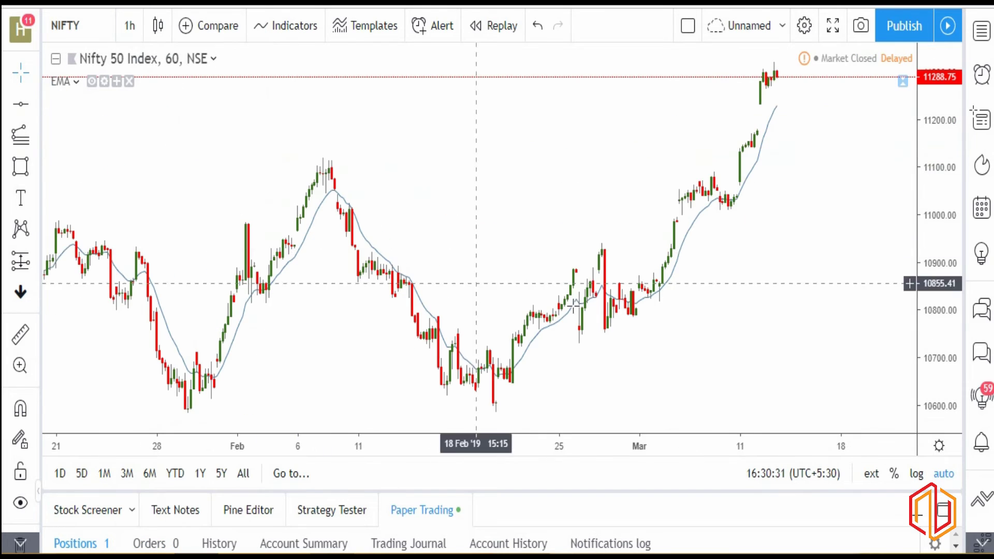
click(129, 24)
click(162, 145)
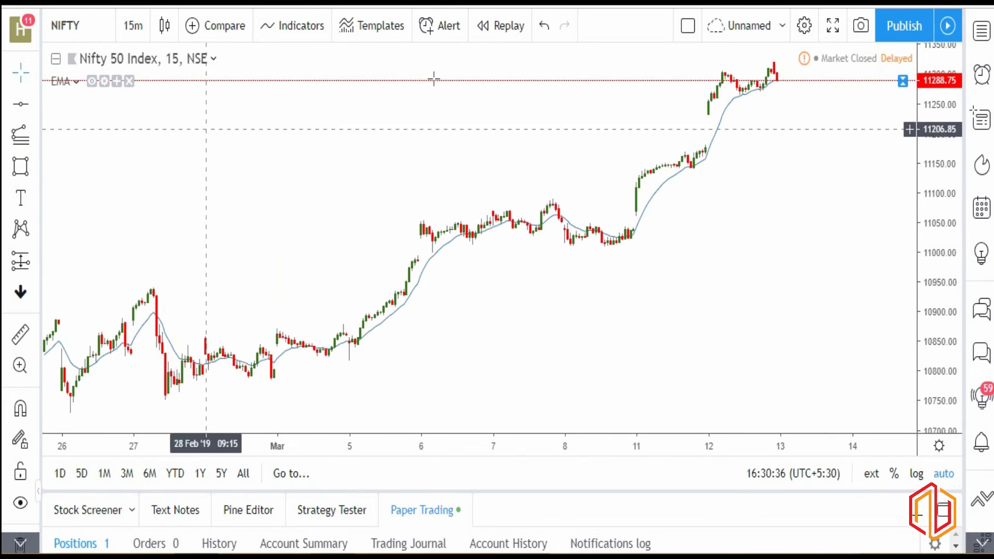
click(130, 25)
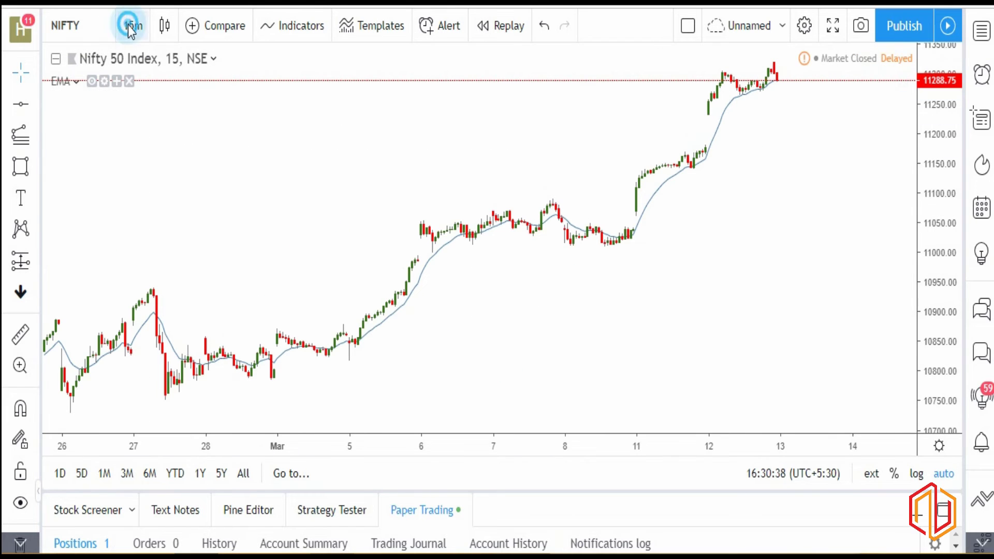
click(144, 237)
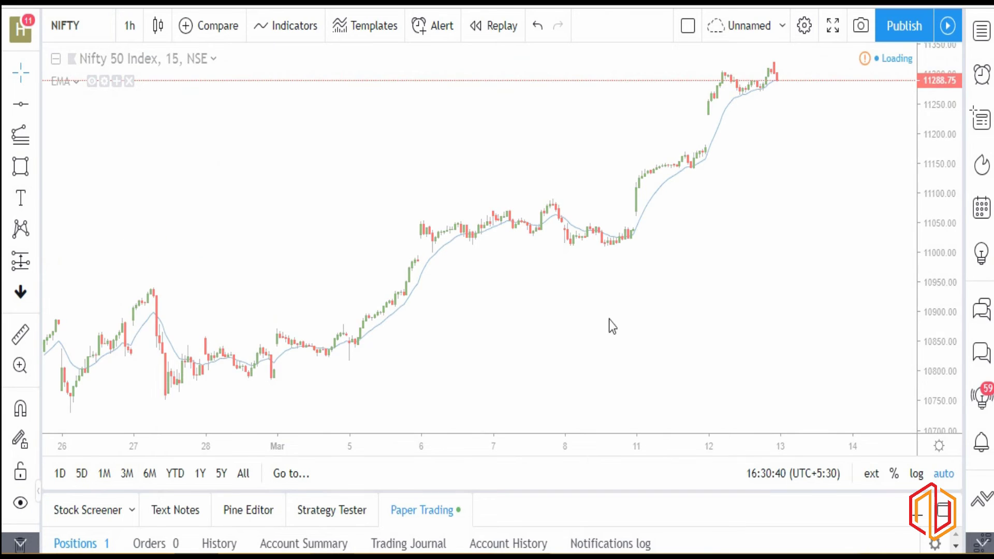